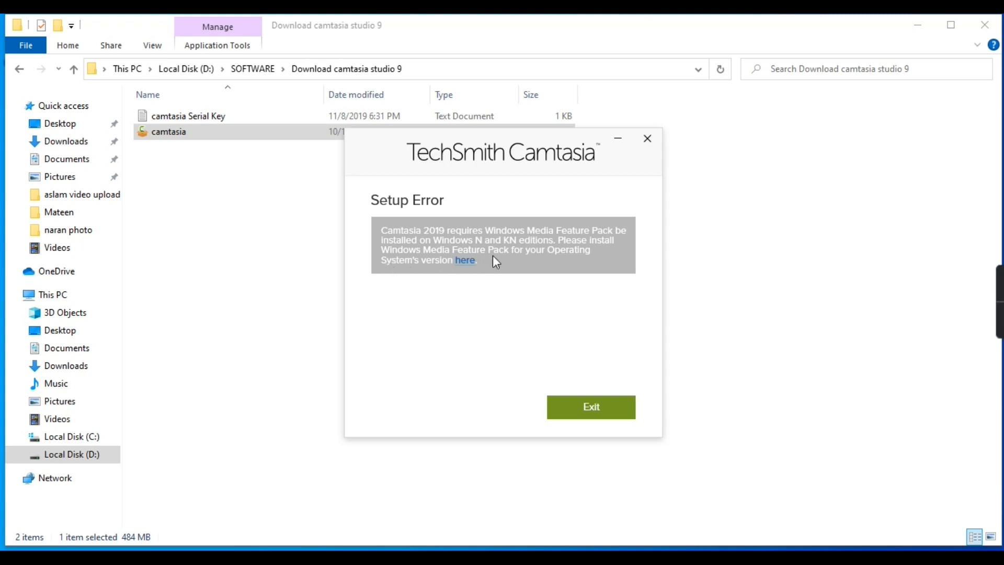
- Follow the Media Feature Pack link in the setup error and sign in to TechSmith through Google with the account e-mail and password
{"action": "left_click", "coordinate": [464, 261]}
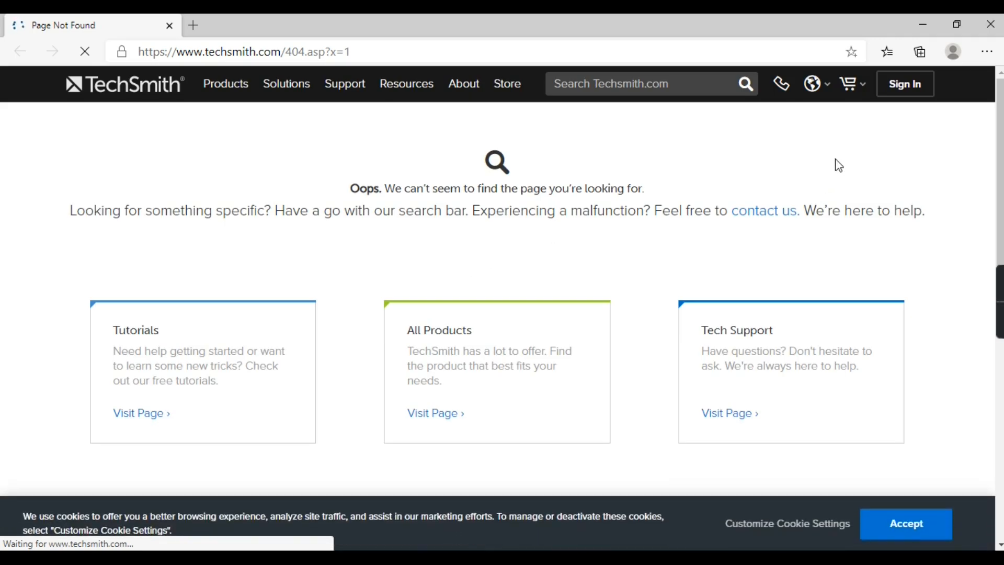
{"action": "left_click", "coordinate": [906, 95]}
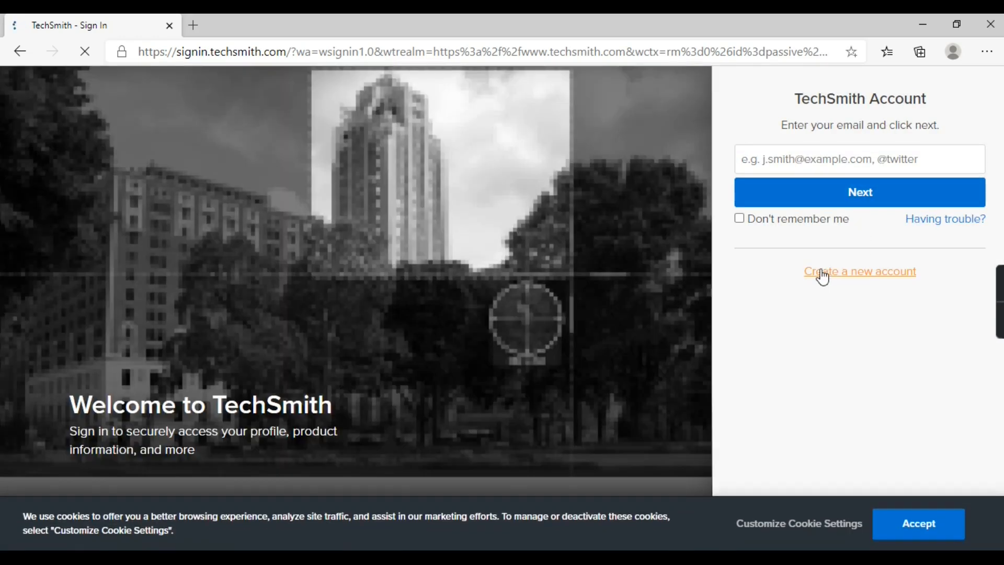
{"action": "left_click", "coordinate": [849, 277]}
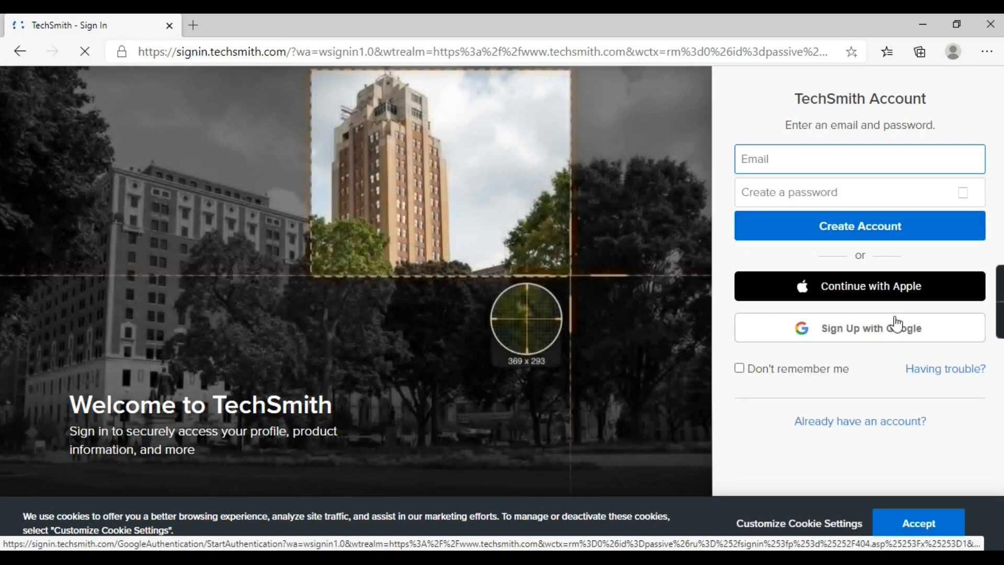
{"action": "left_click", "coordinate": [872, 337]}
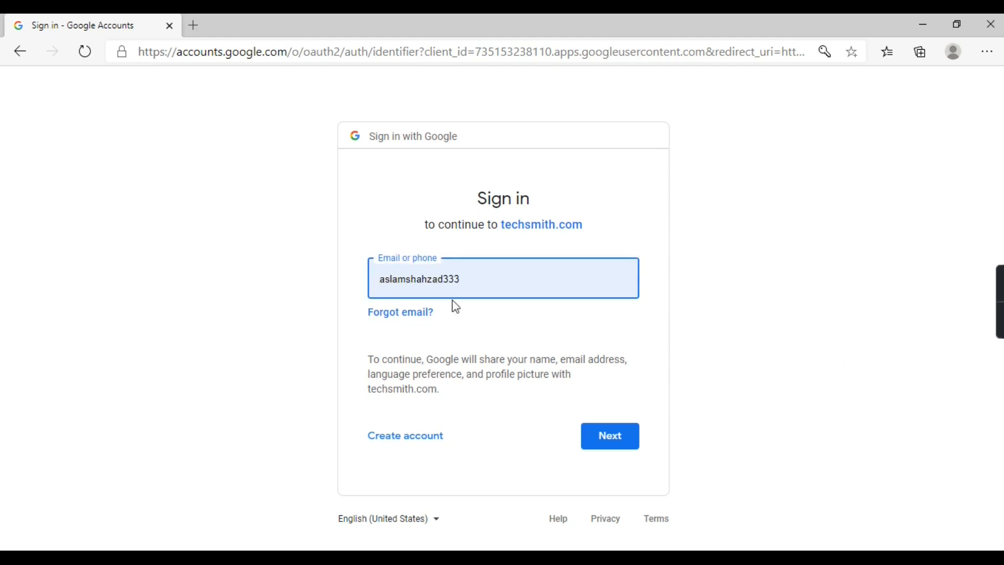
{"action": "left_click", "coordinate": [609, 444]}
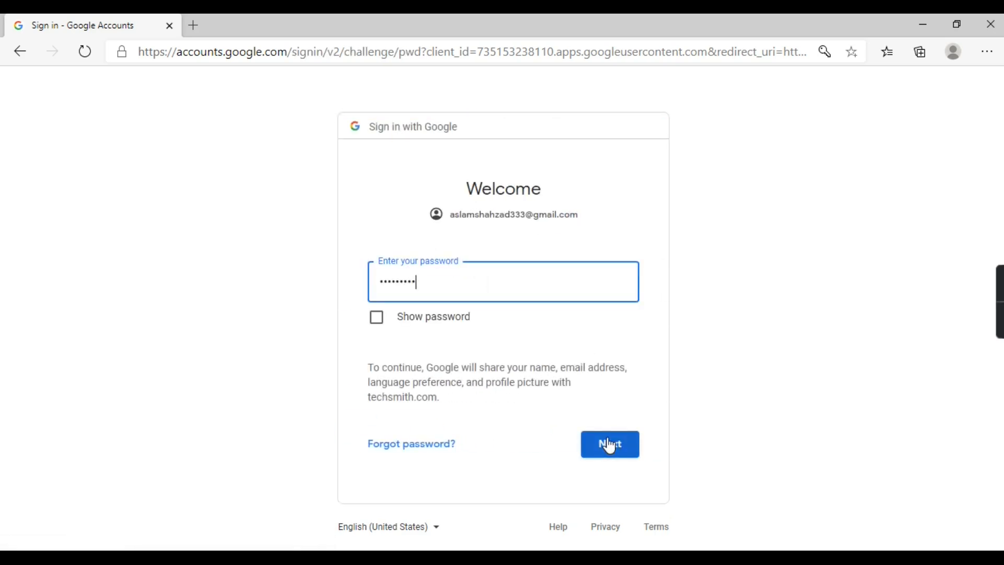
{"action": "left_click", "coordinate": [610, 445]}
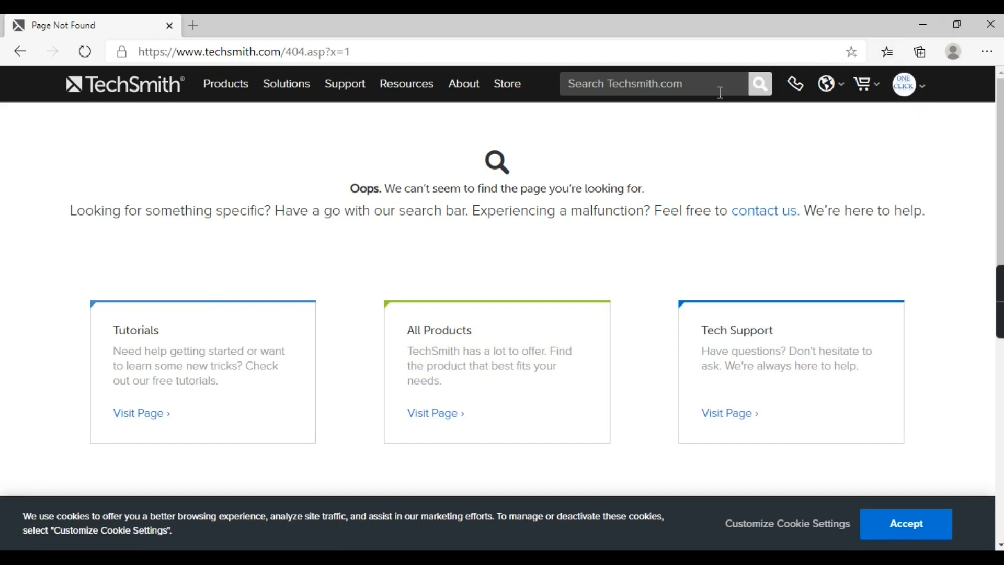
- Search the TechSmith site for "windows media pack" and open the German Camtasia Media Feature Pack article at its solution section, untranslated
{"action": "left_click", "coordinate": [603, 84]}
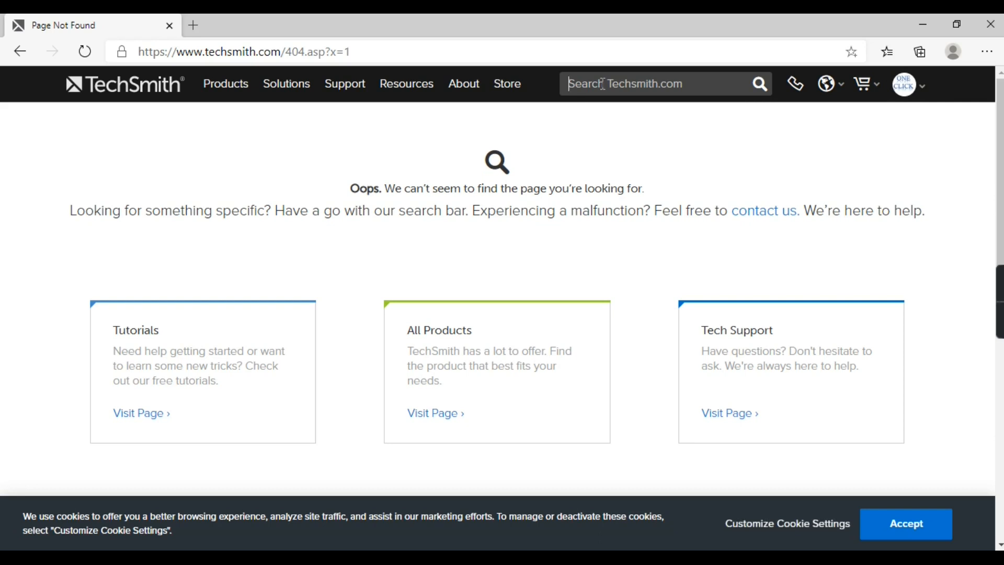
{"action": "type", "text": "win"}
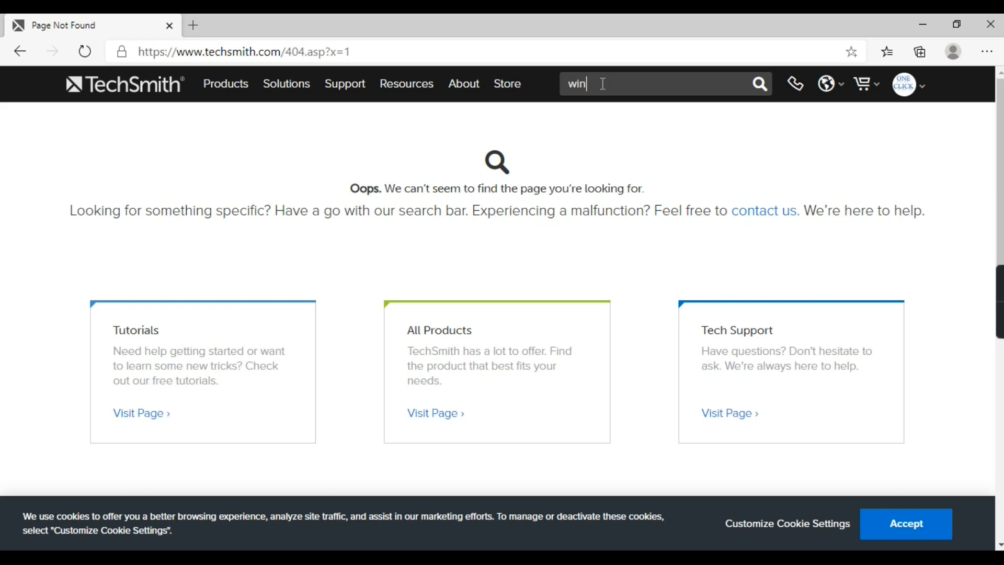
{"action": "type", "text": "dows me"}
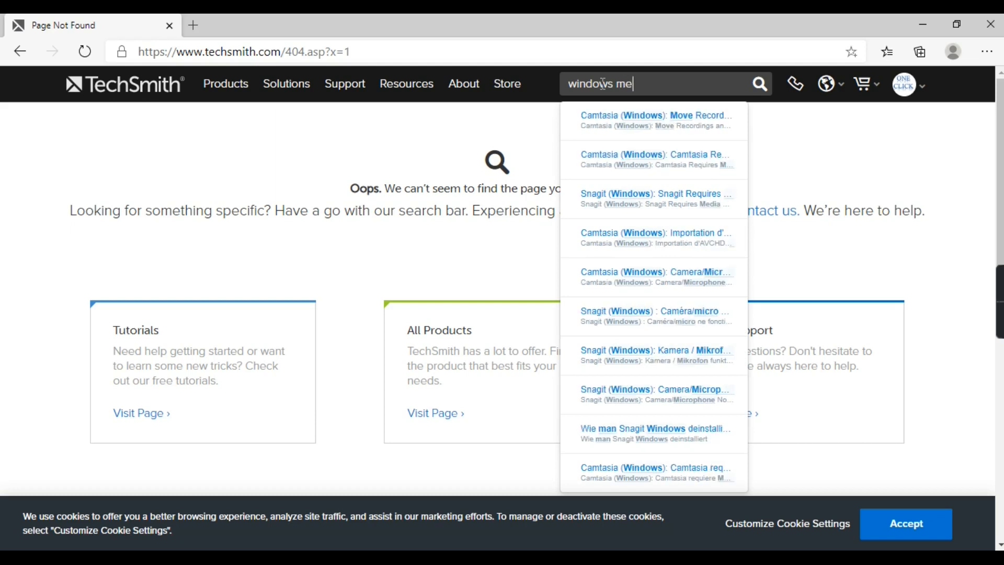
{"action": "type", "text": "dia pack"}
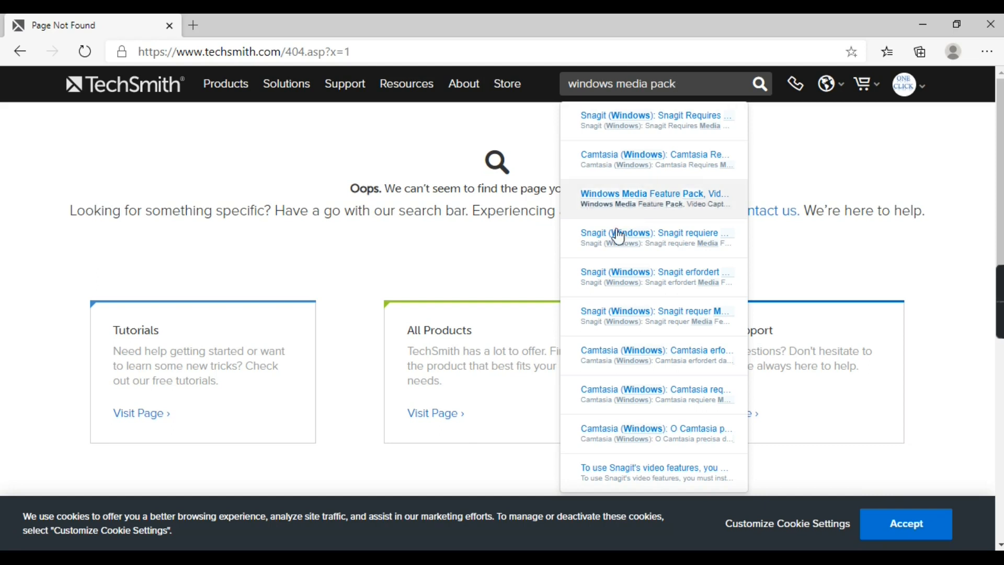
{"action": "left_click", "coordinate": [645, 357]}
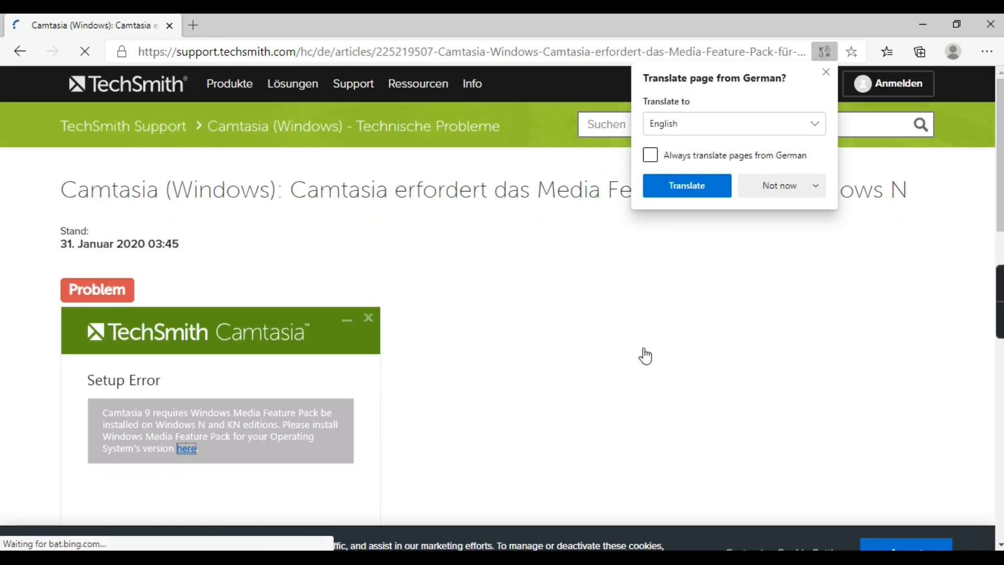
{"action": "left_click", "coordinate": [827, 72]}
{"action": "left_click_drag", "start_coordinate": [1000, 203], "coordinate": [979, 359]}
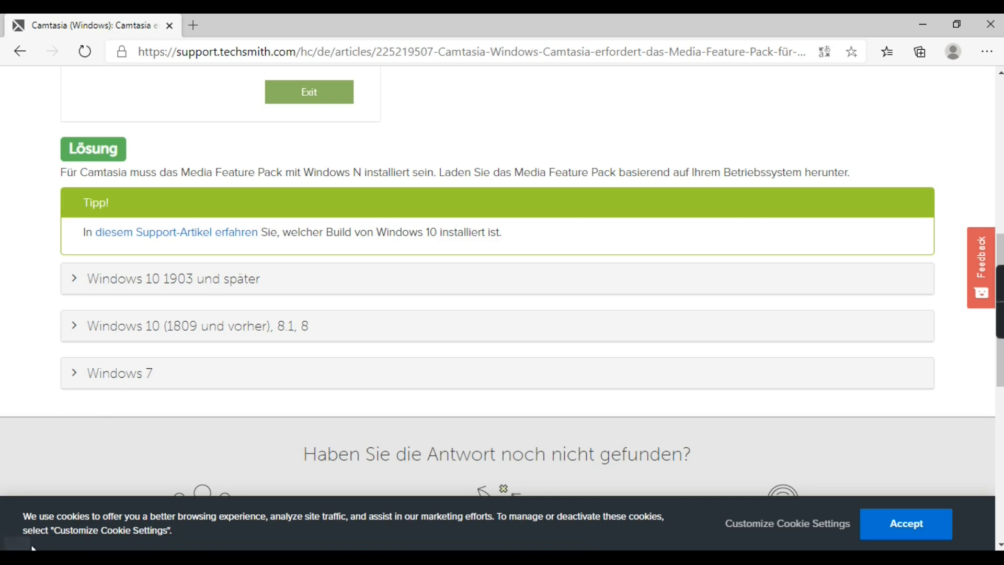
- Run winver to check the installed Windows version and build, then close the About Windows dialog
{"action": "left_click", "coordinate": [16, 559]}
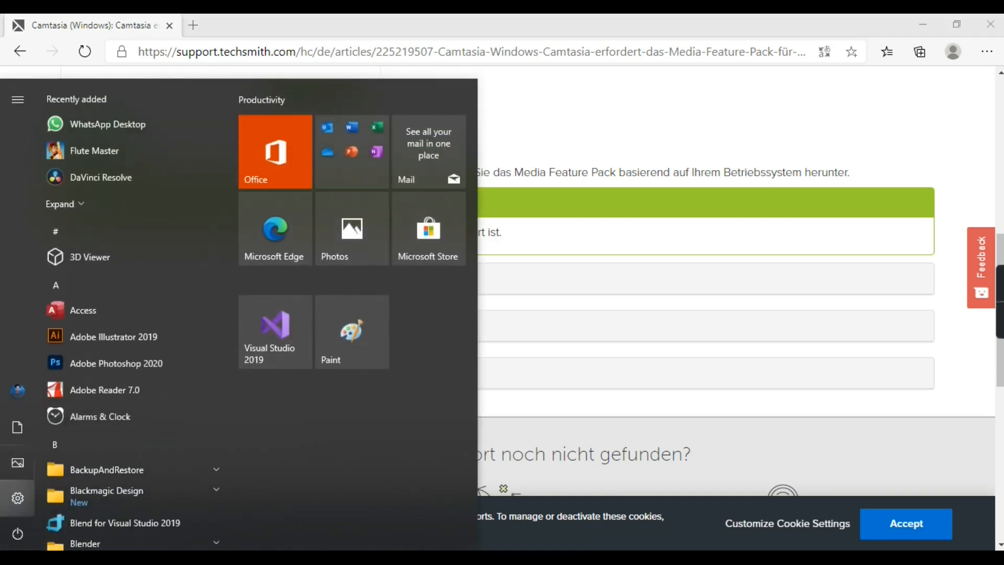
{"action": "mouse_move", "coordinate": [2, 508]}
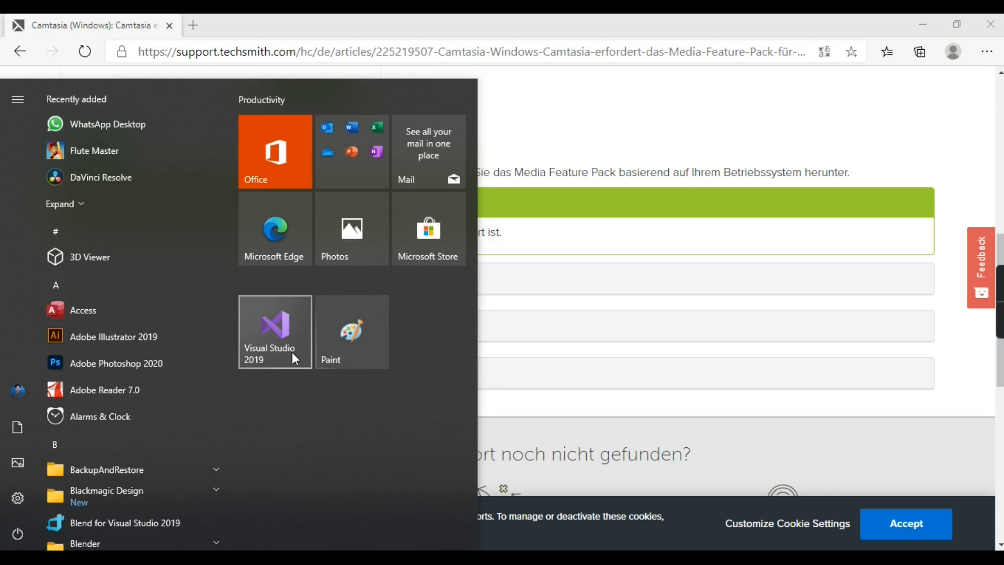
{"action": "type", "text": "wi"}
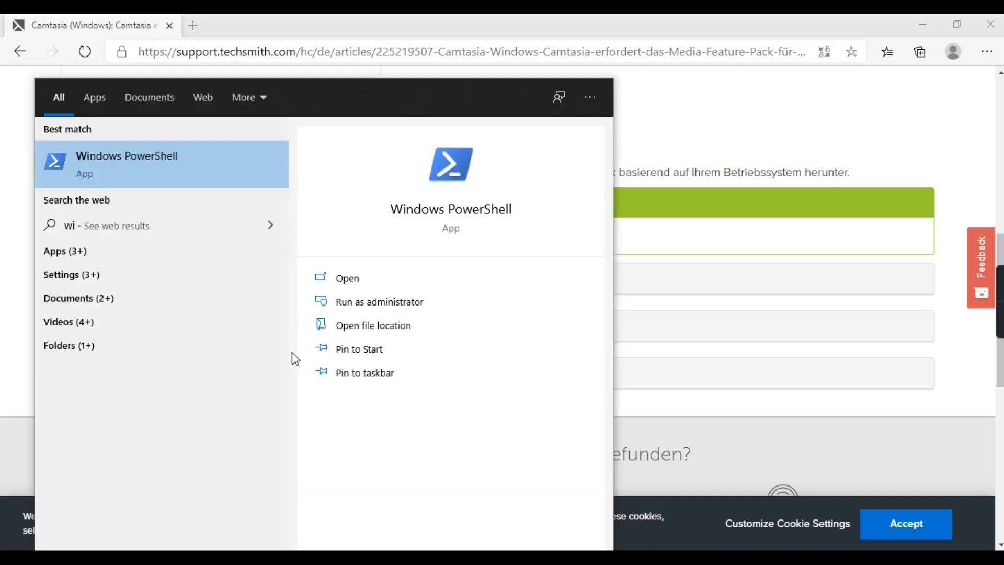
{"action": "type", "text": "n"}
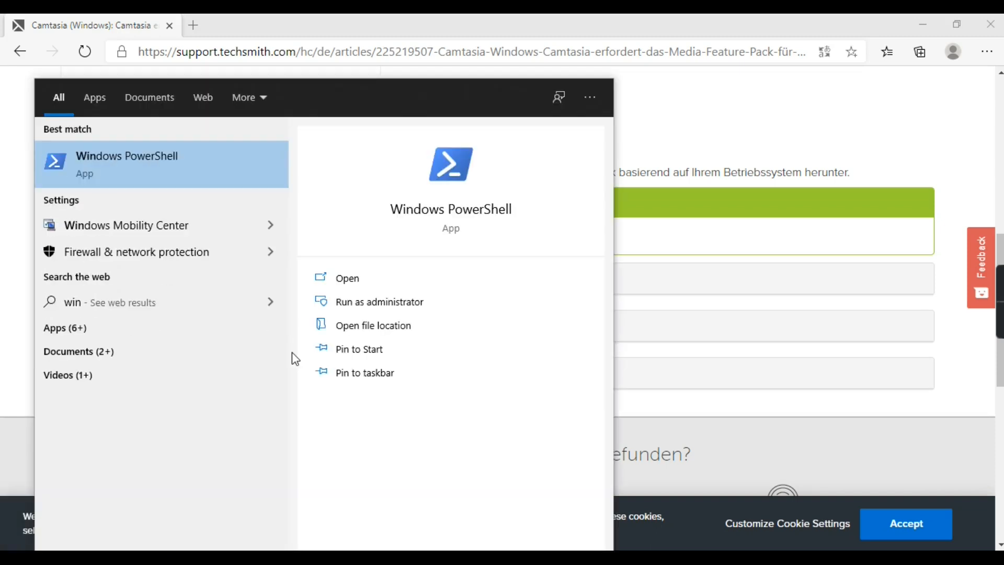
{"action": "type", "text": "ver"}
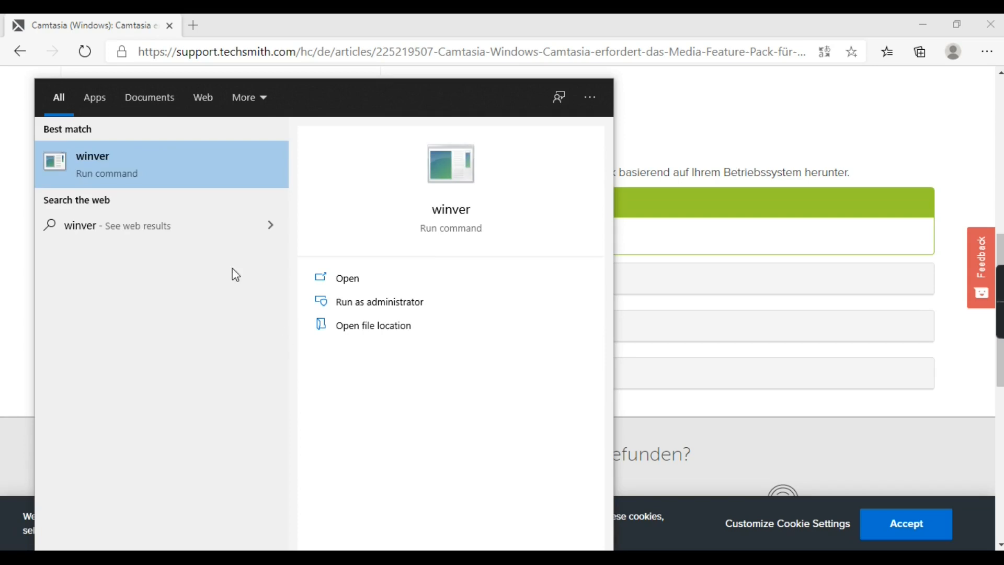
{"action": "left_click", "coordinate": [129, 168]}
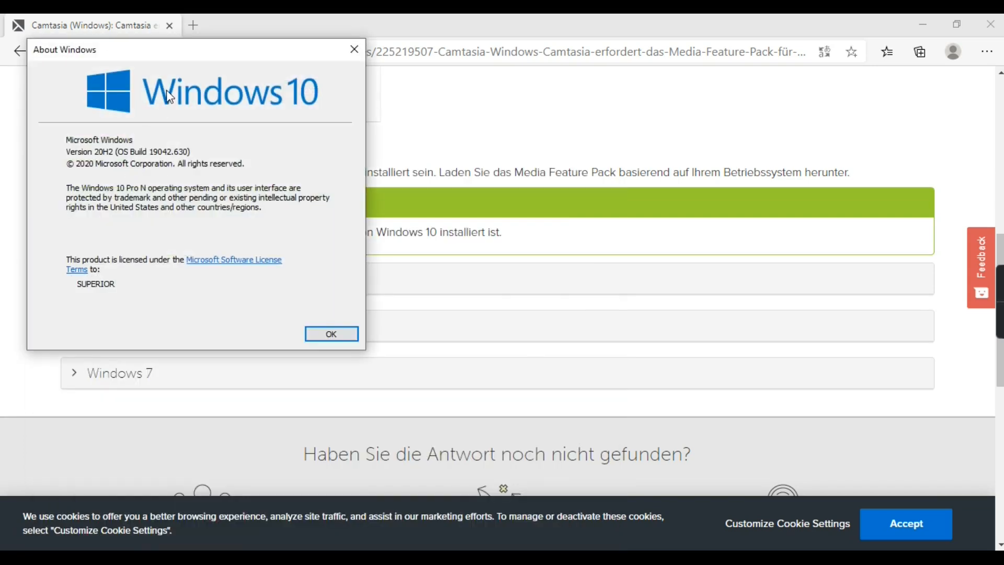
{"action": "left_click_drag", "start_coordinate": [174, 50], "coordinate": [530, 79]}
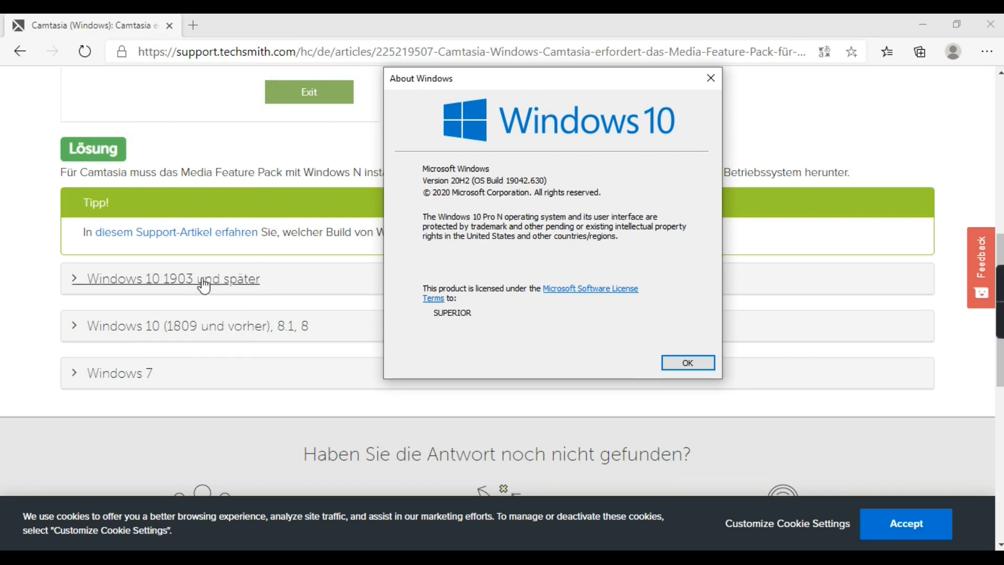
{"action": "left_click", "coordinate": [687, 368]}
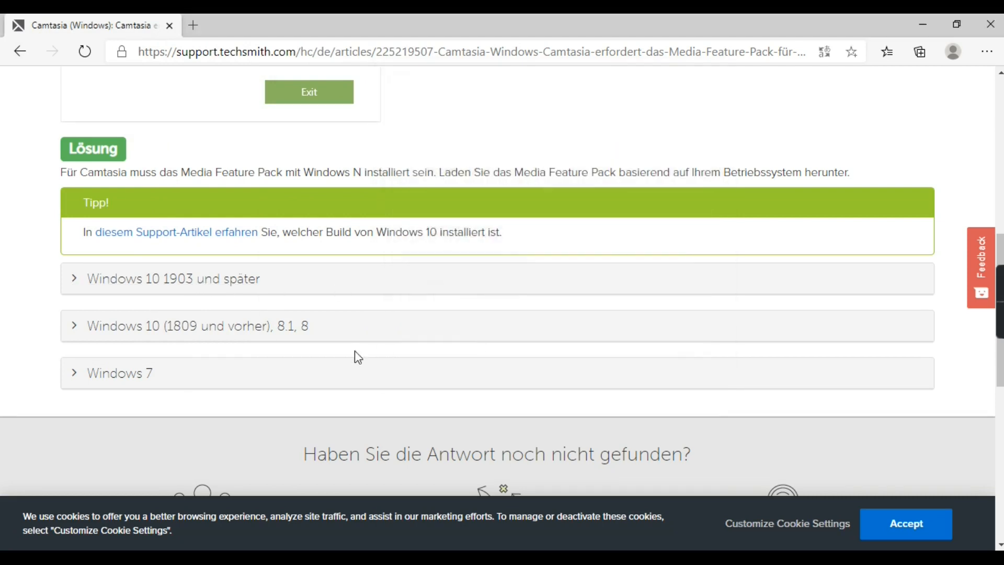
- Expand the article's "Windows 10 1903 und später" instructions and open the Optional features page in Windows Settings
{"action": "left_click", "coordinate": [77, 282]}
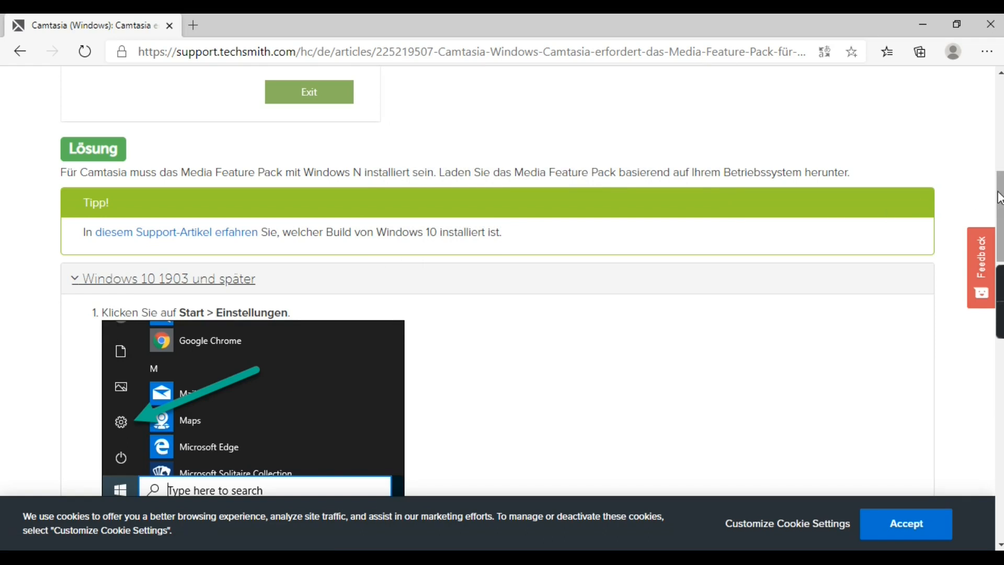
{"action": "left_click_drag", "start_coordinate": [1001, 192], "coordinate": [1000, 214]}
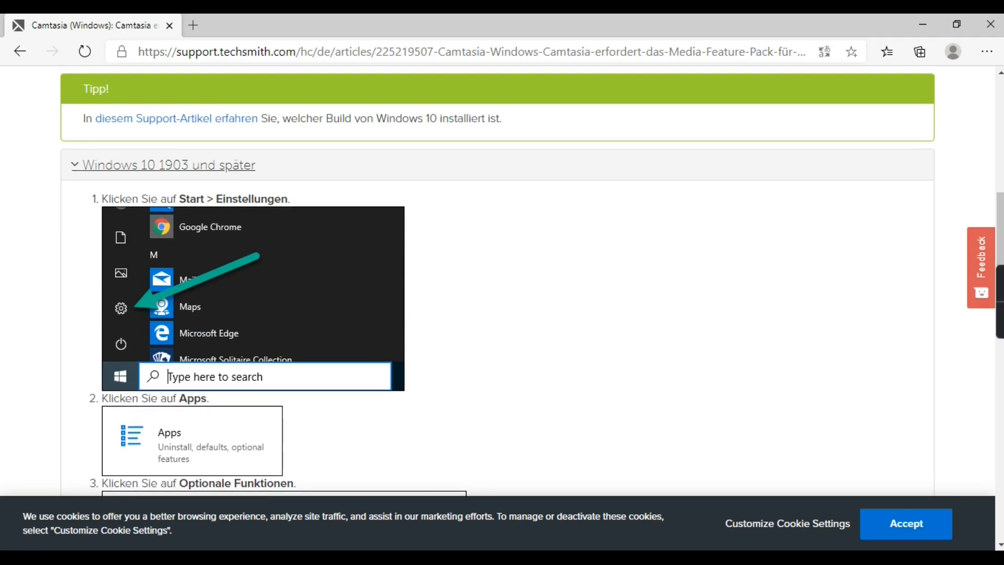
{"action": "left_click", "coordinate": [16, 558]}
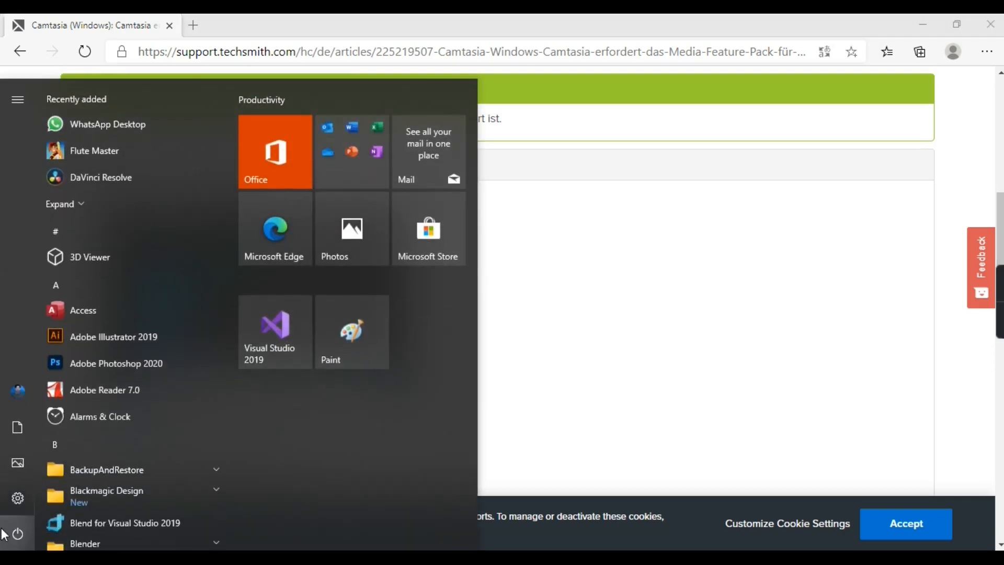
{"action": "left_click", "coordinate": [19, 501]}
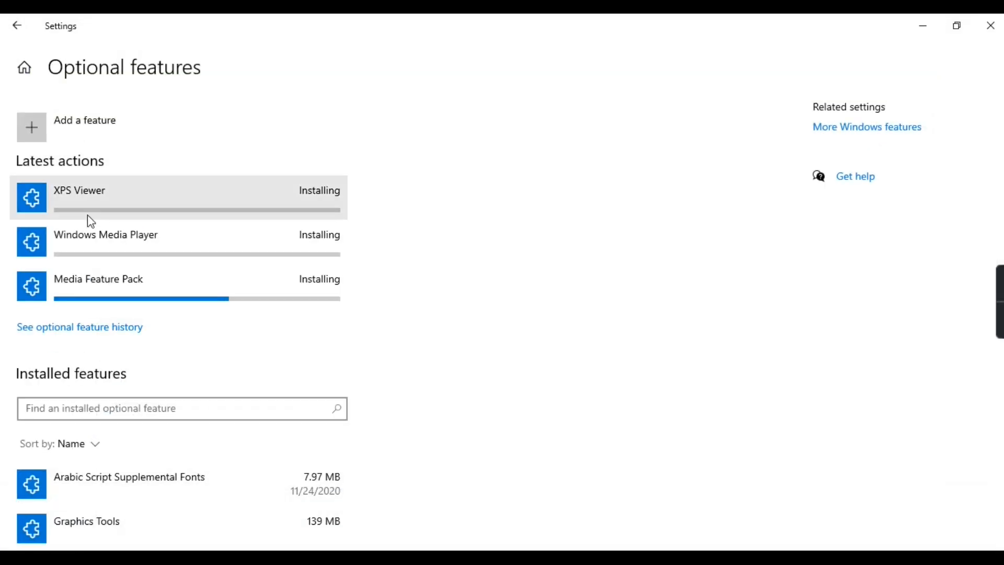
{"action": "left_click", "coordinate": [16, 32]}
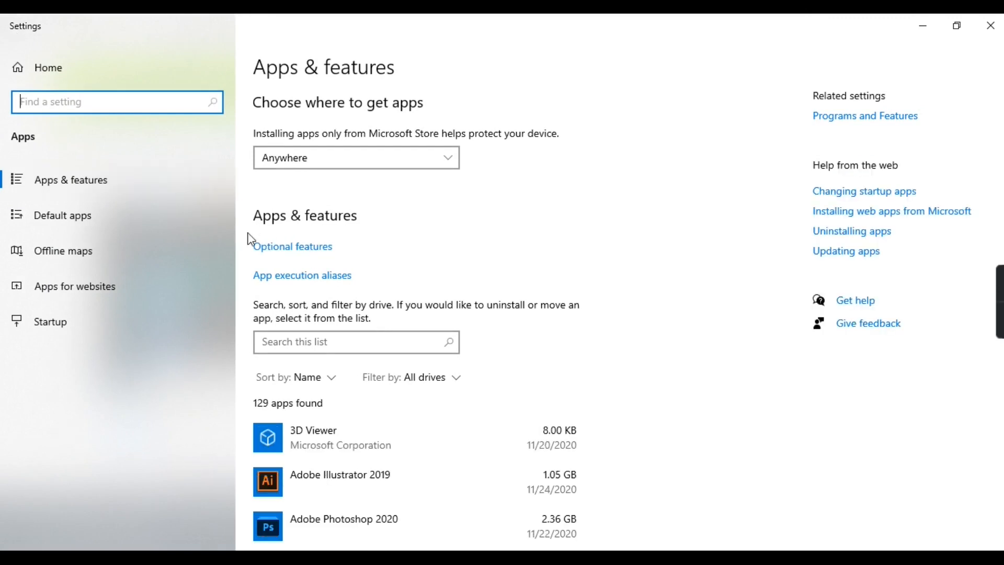
{"action": "left_click", "coordinate": [279, 254]}
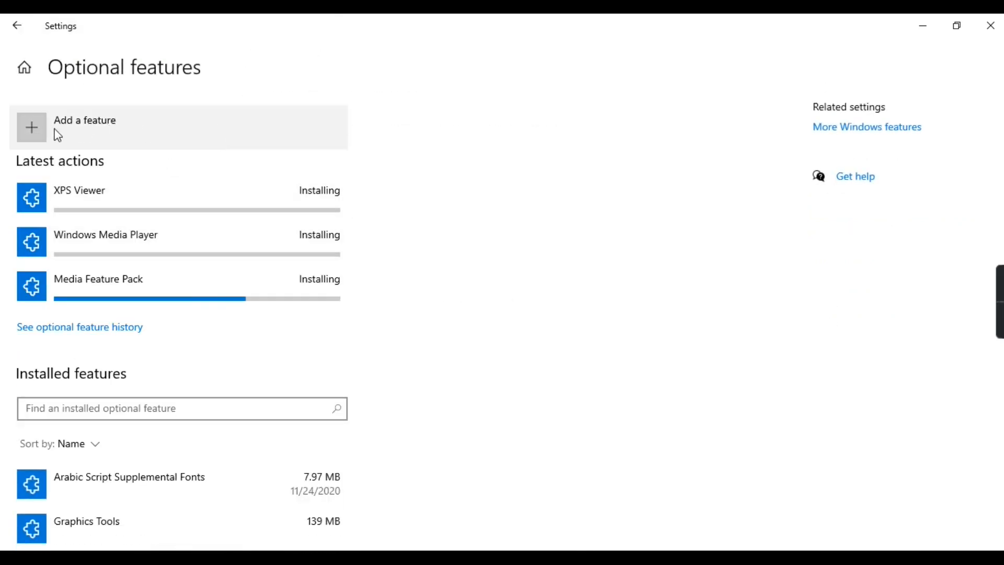
- Search the optional features available to add for "media feature pack", close the search, and check the pack's installation status
{"action": "left_click", "coordinate": [39, 131]}
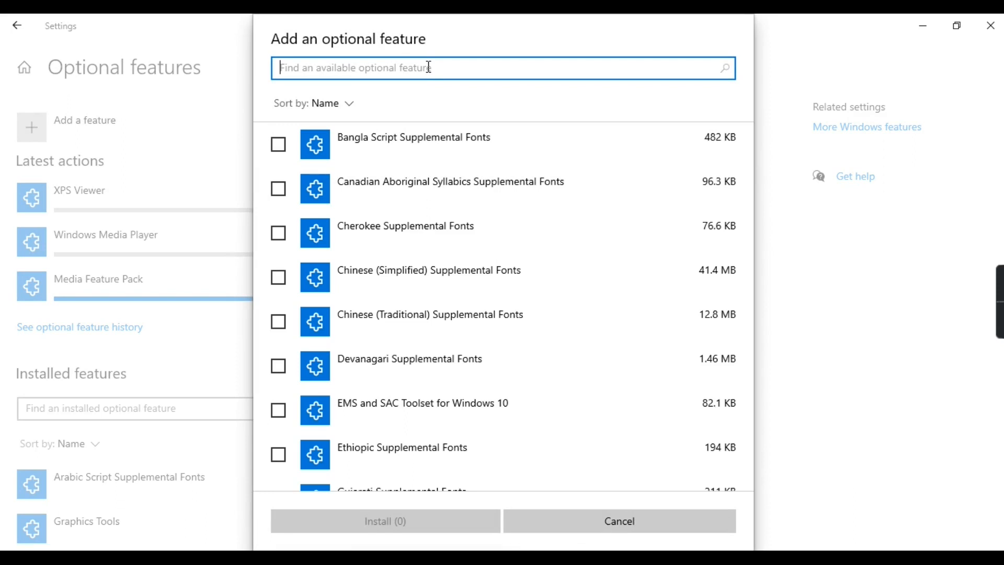
{"action": "type", "text": "media feature pack"}
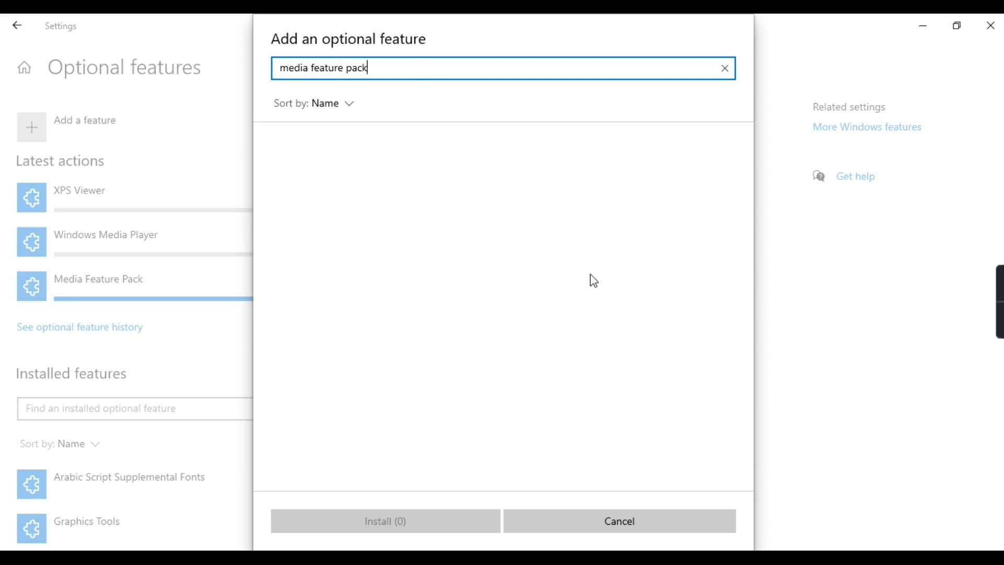
{"action": "left_click", "coordinate": [605, 526]}
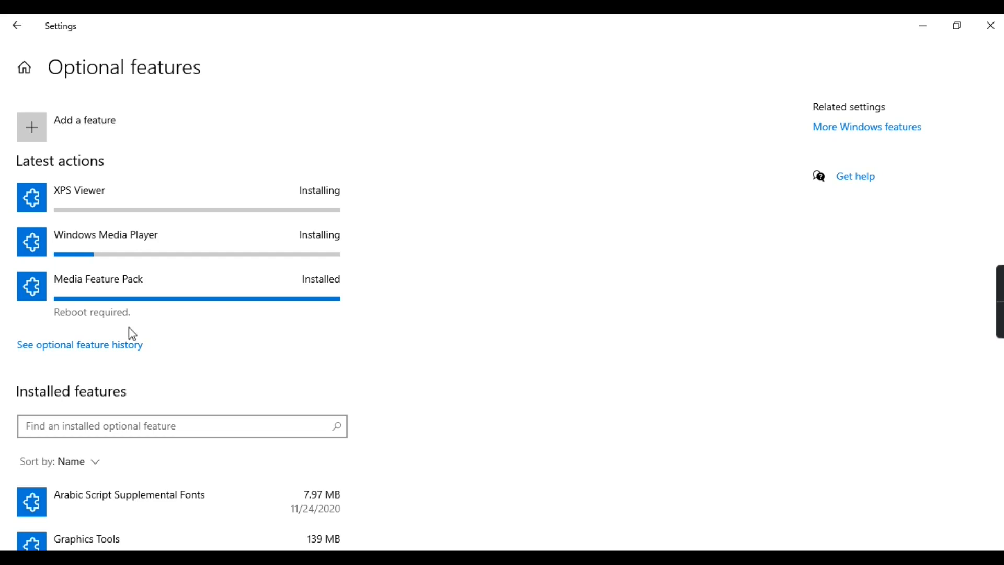
{"action": "left_click", "coordinate": [111, 316]}
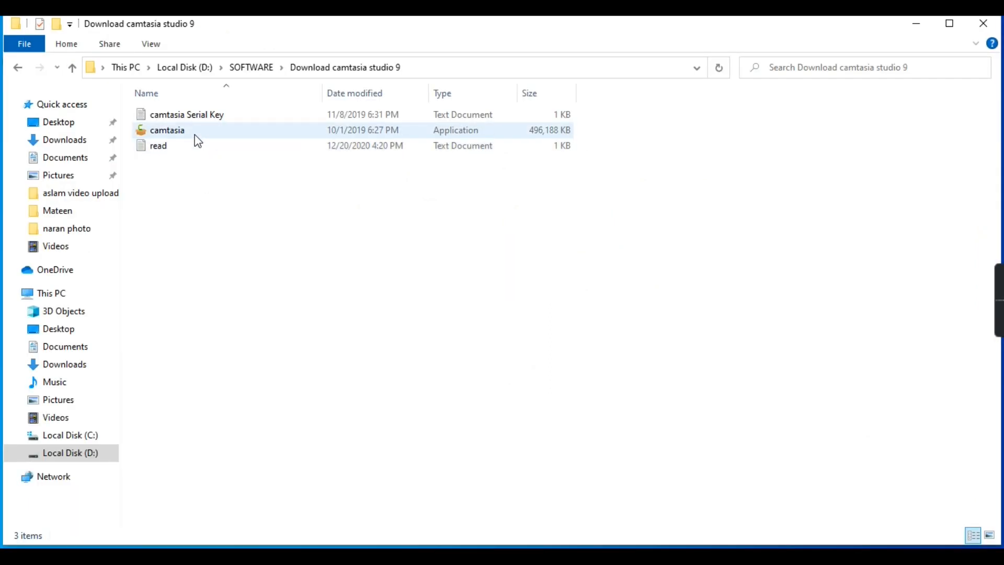
- Run the camtasia installer from the Download camtasia studio 9 folder in English, accept the license terms, and complete the installation
{"action": "double_click", "coordinate": [195, 133]}
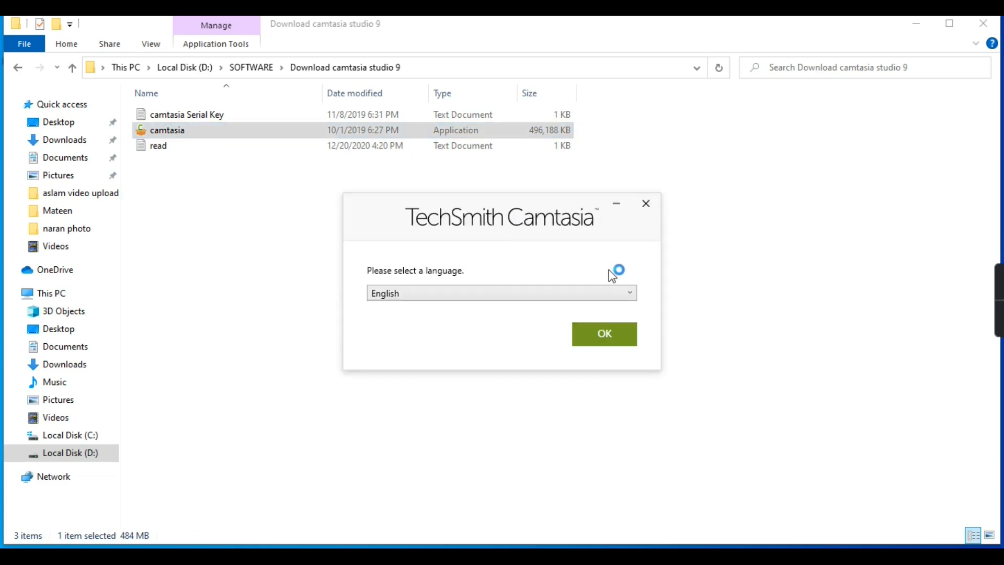
{"action": "left_click", "coordinate": [599, 335]}
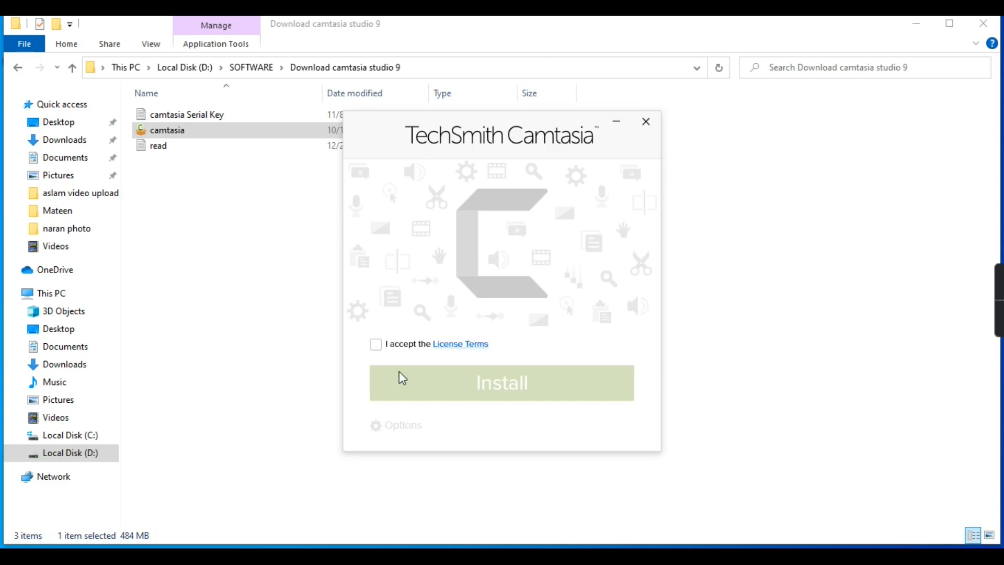
{"action": "left_click", "coordinate": [378, 346]}
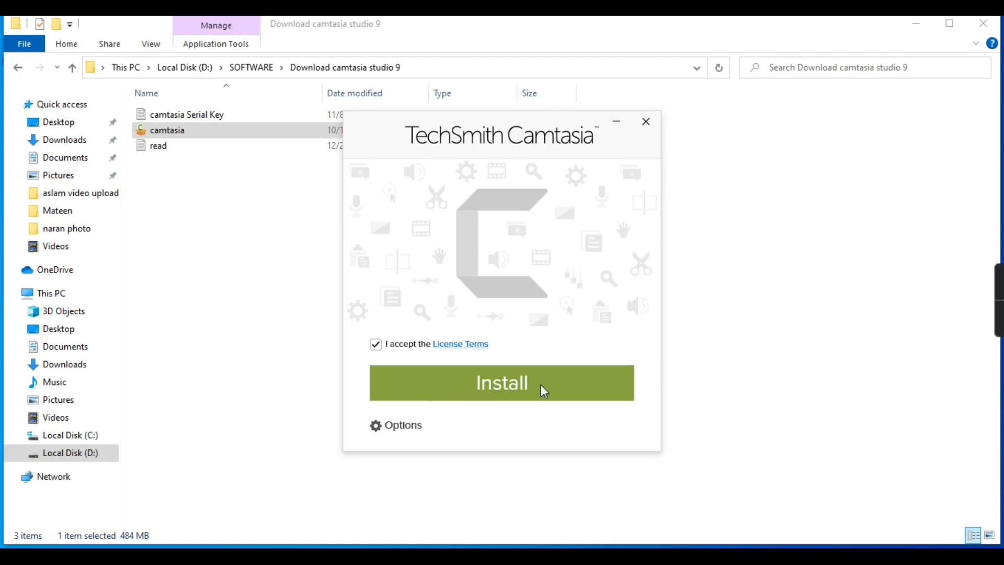
{"action": "left_click", "coordinate": [481, 385]}
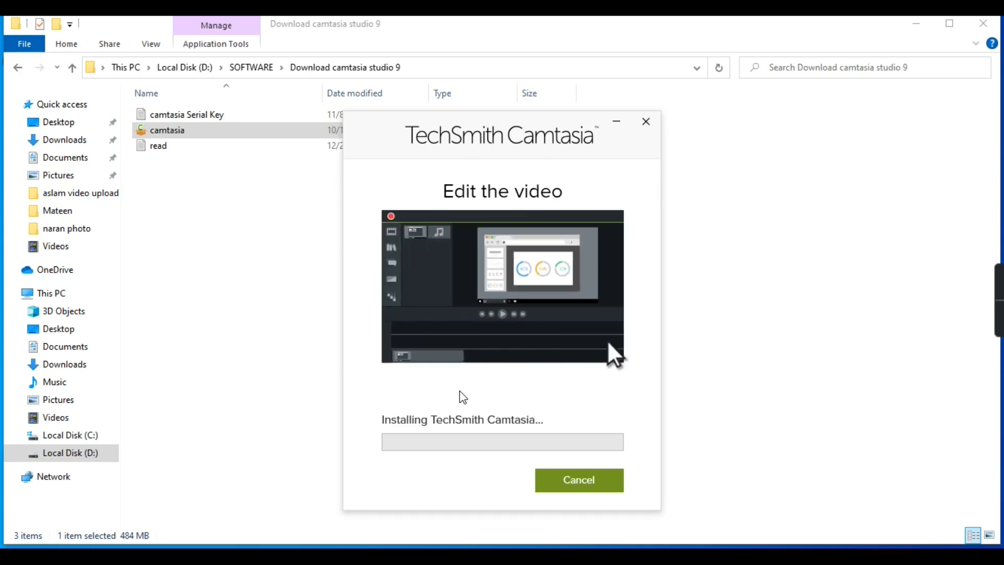
{"action": "left_click", "coordinate": [914, 35]}
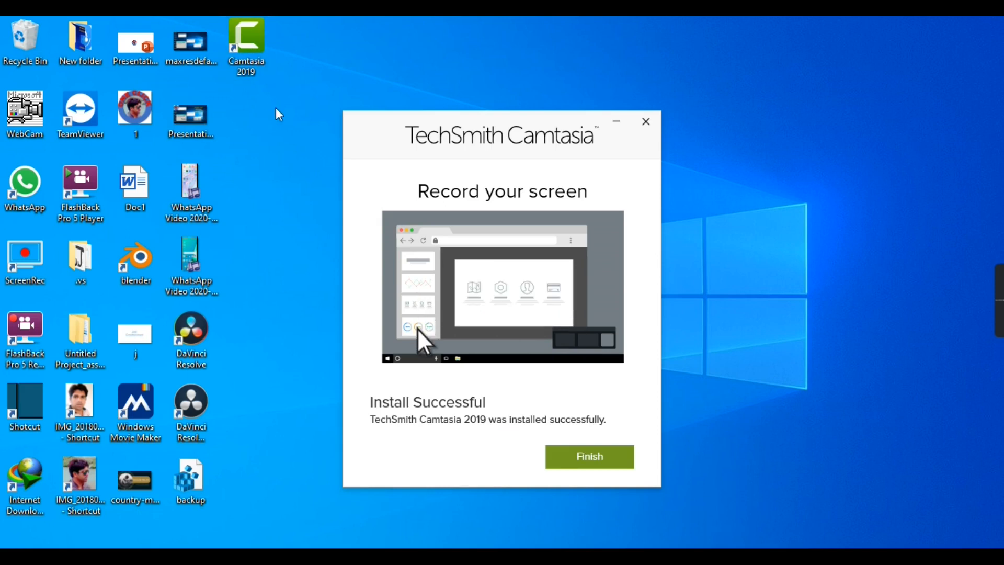
{"action": "left_click", "coordinate": [603, 462]}
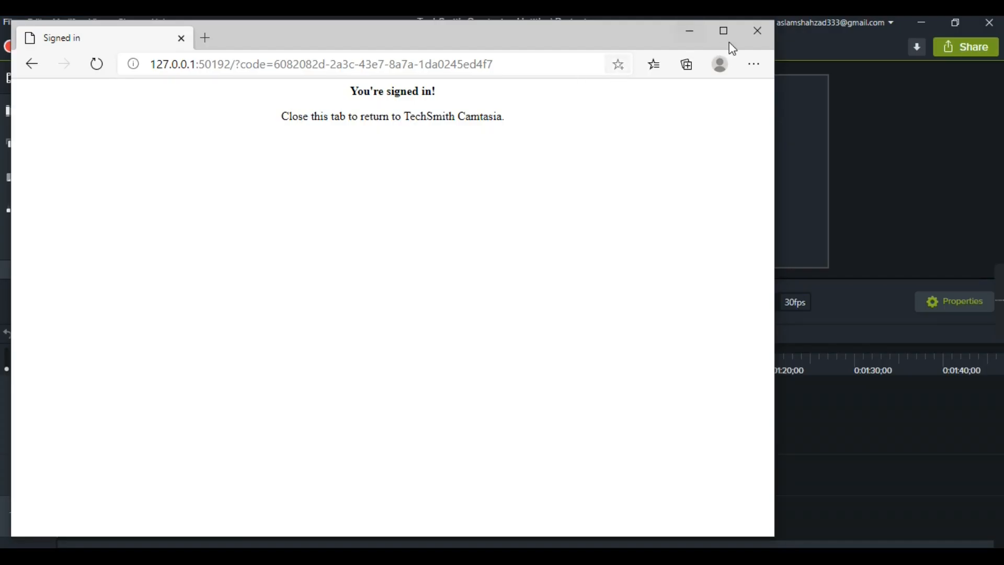
- Close the browser's signed-in page, check for Camtasia updates, and dismiss the upgrade status dialog
{"action": "left_click", "coordinate": [756, 32]}
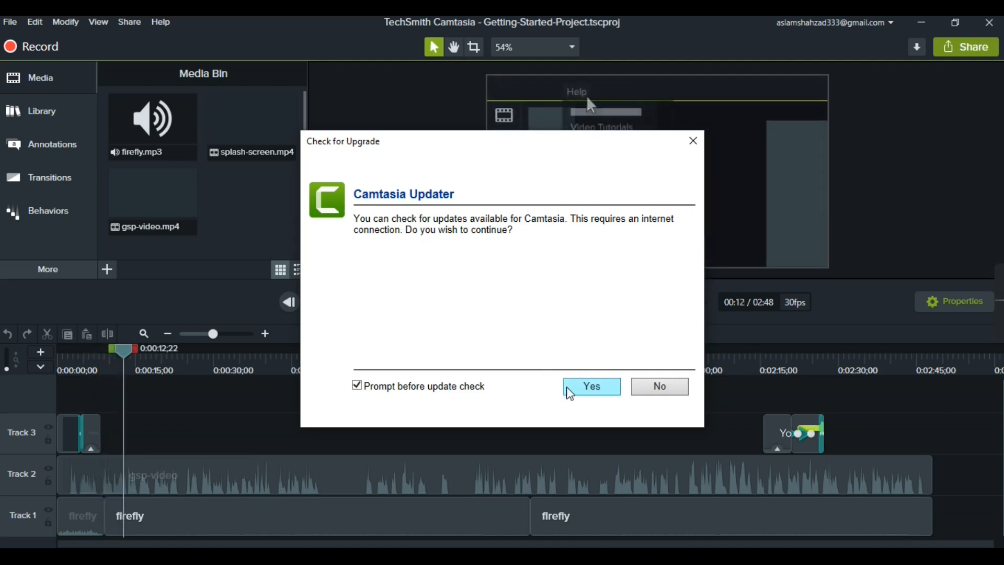
{"action": "left_click", "coordinate": [579, 394]}
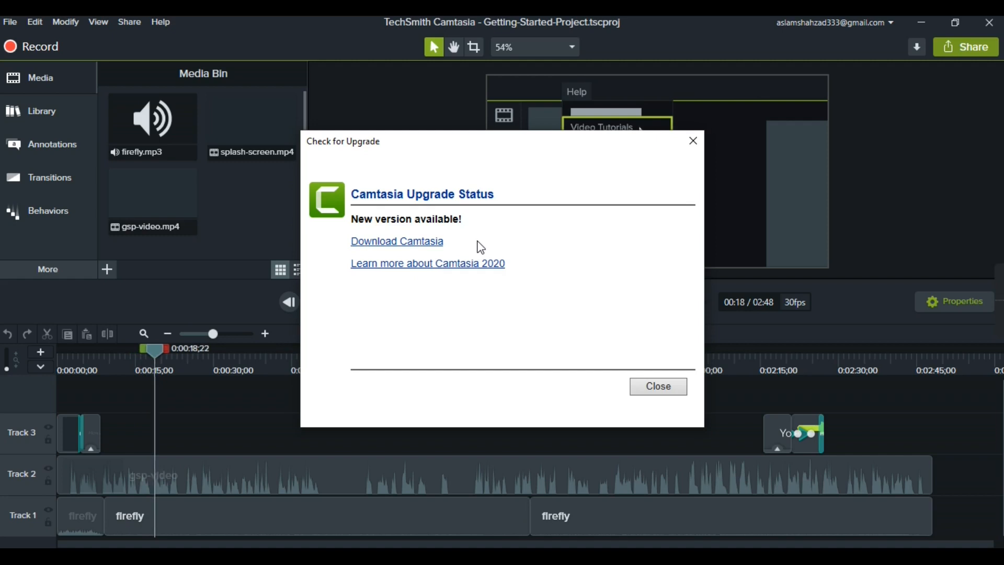
{"action": "left_click", "coordinate": [653, 389]}
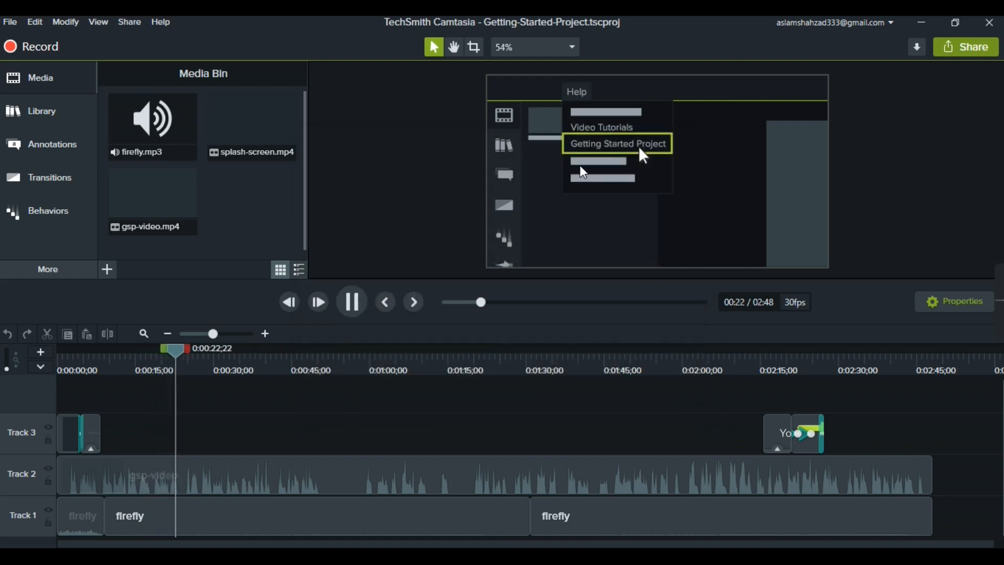